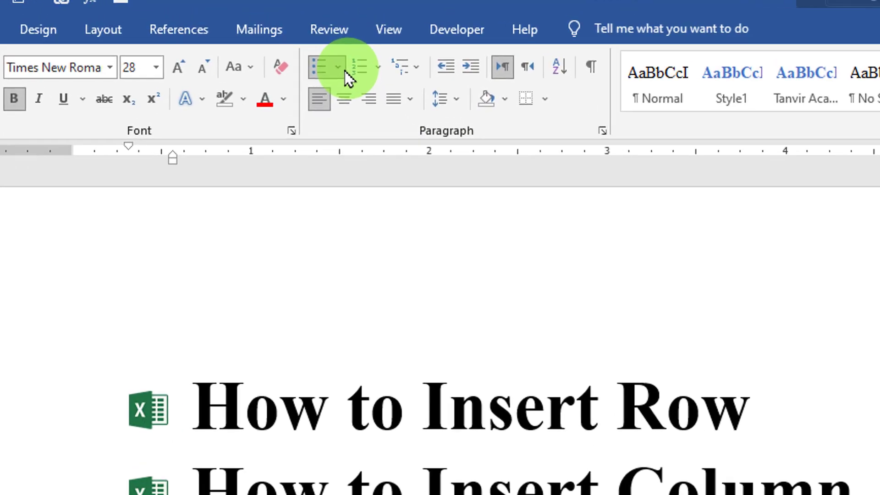
Look through the bullet, numbering and multilevel list libraries and preview the photo bullet on the first heading.
left_click(347, 84)
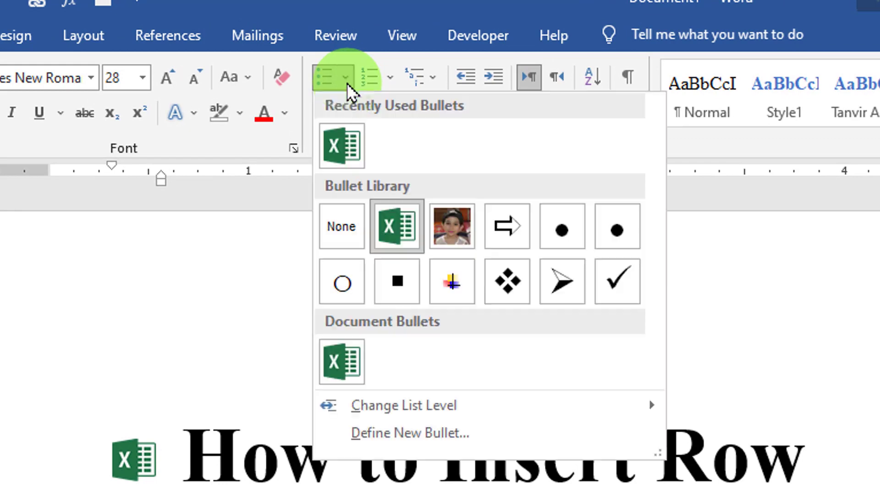
left_click(392, 76)
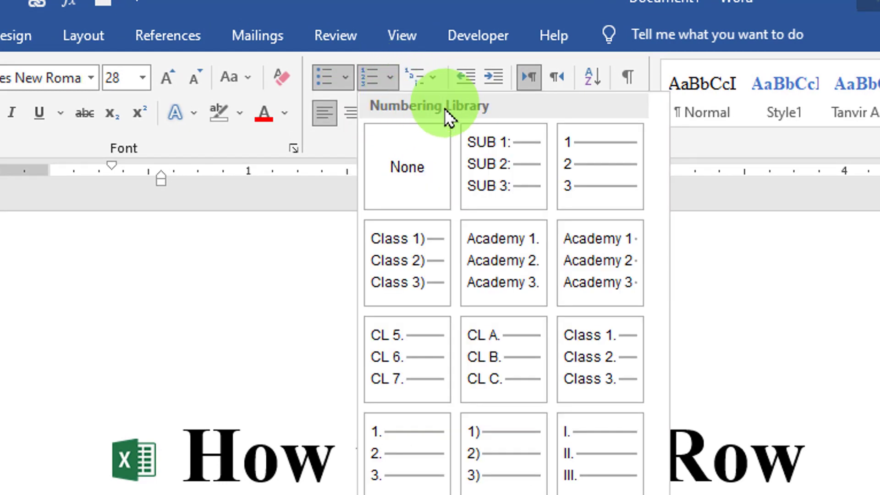
left_click(435, 87)
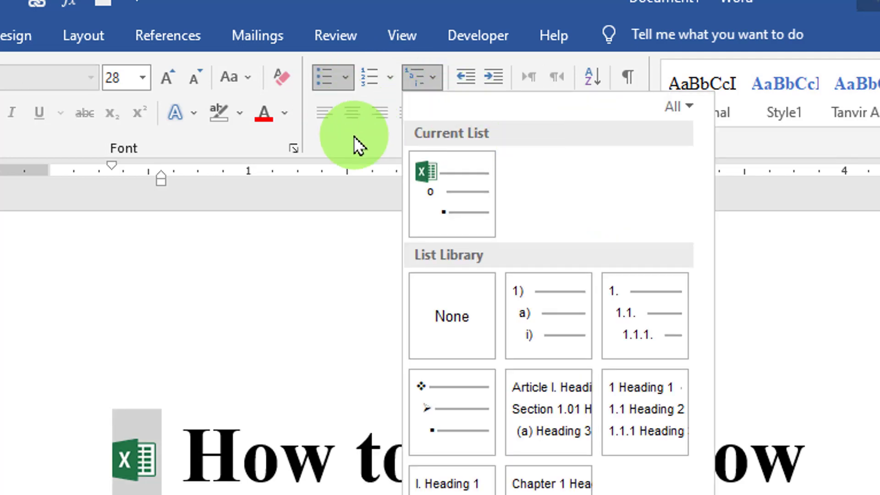
left_click(234, 403)
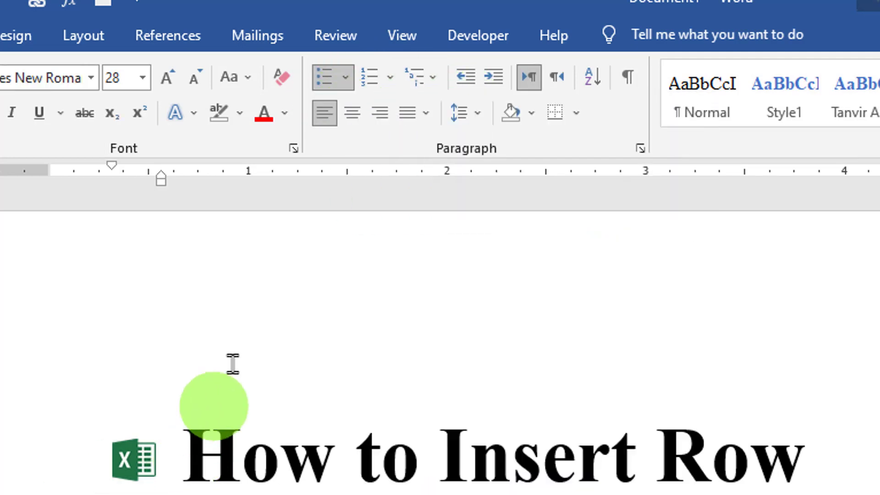
left_click(346, 82)
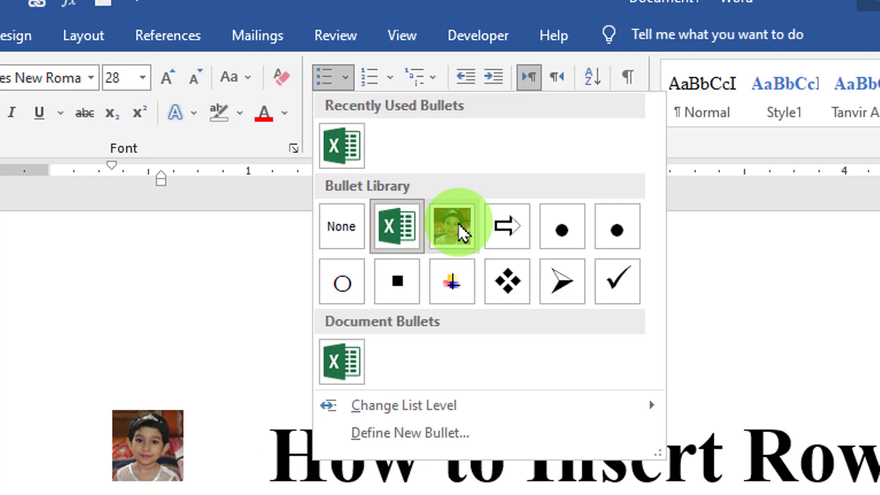
key("Escape")
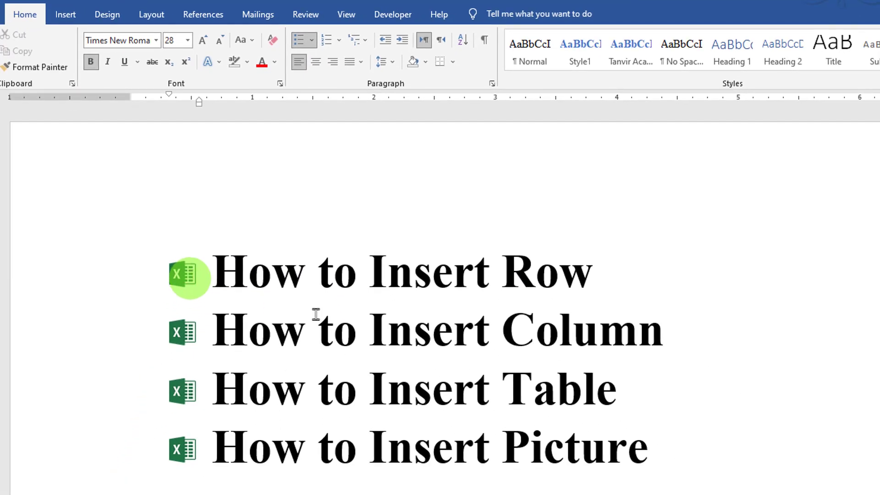
Add an empty bulleted item after "How to Insert Picture" and change the list's bullets to the child's photo from the bullet library.
left_click(672, 459)
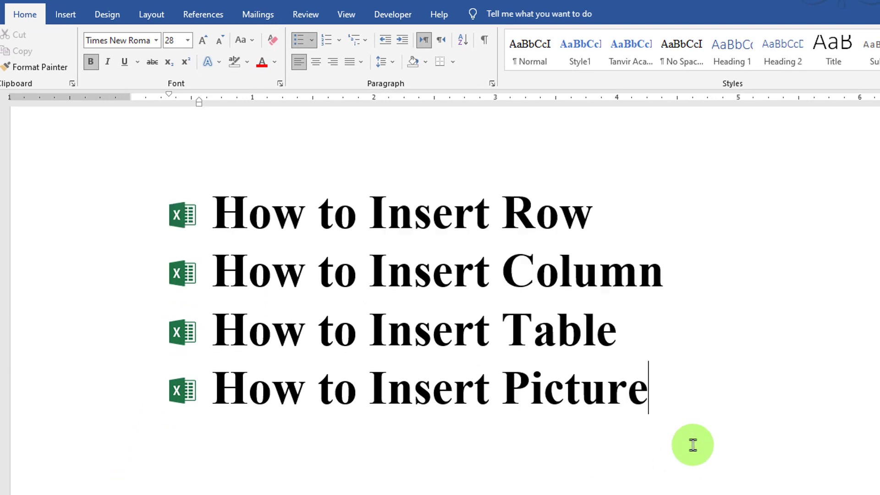
key("Return")
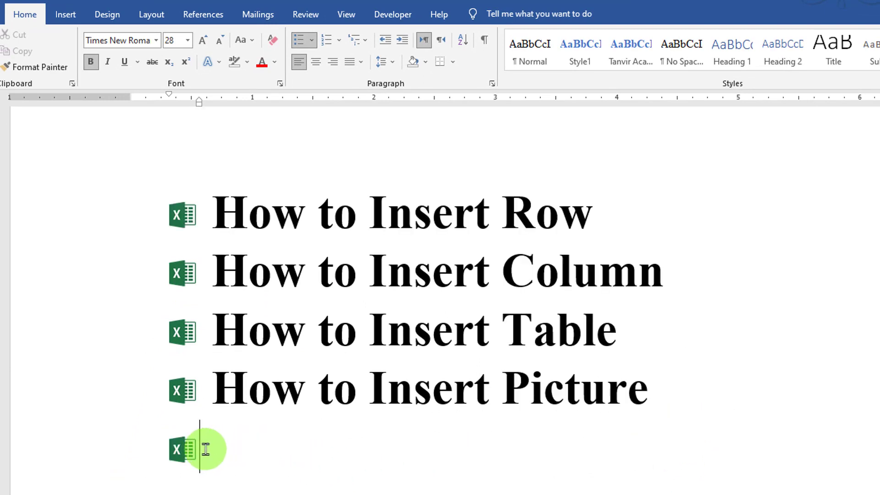
scroll(206, 449, "up", 1)
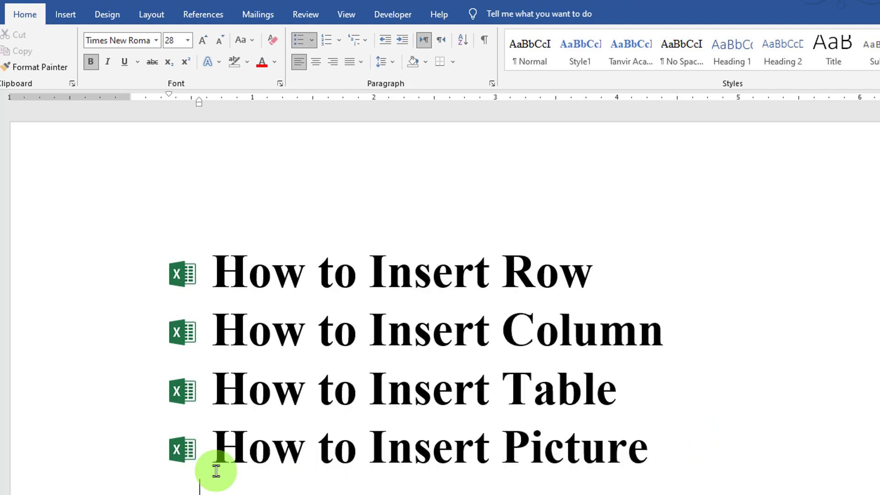
left_click_drag(216, 471, 148, 285)
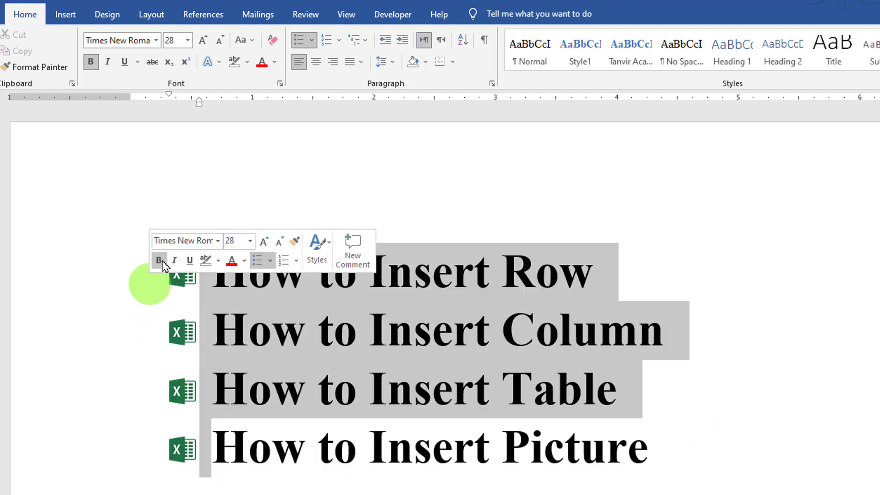
left_click(311, 40)
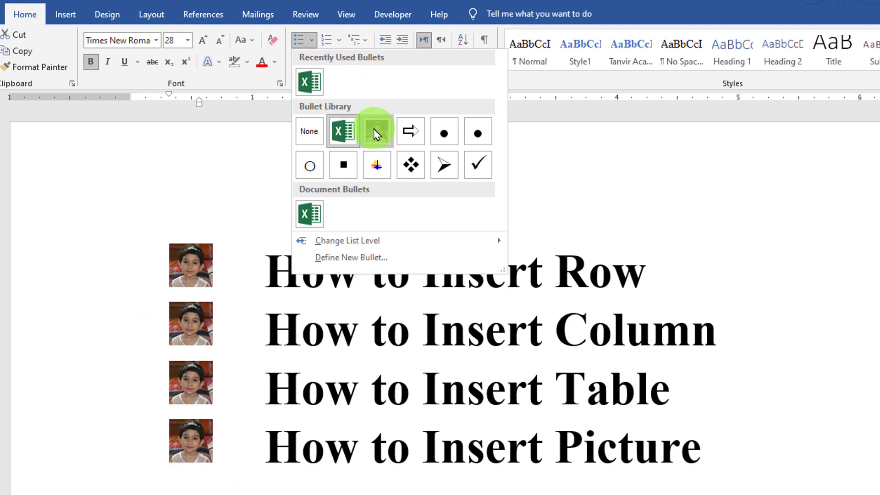
left_click(370, 131)
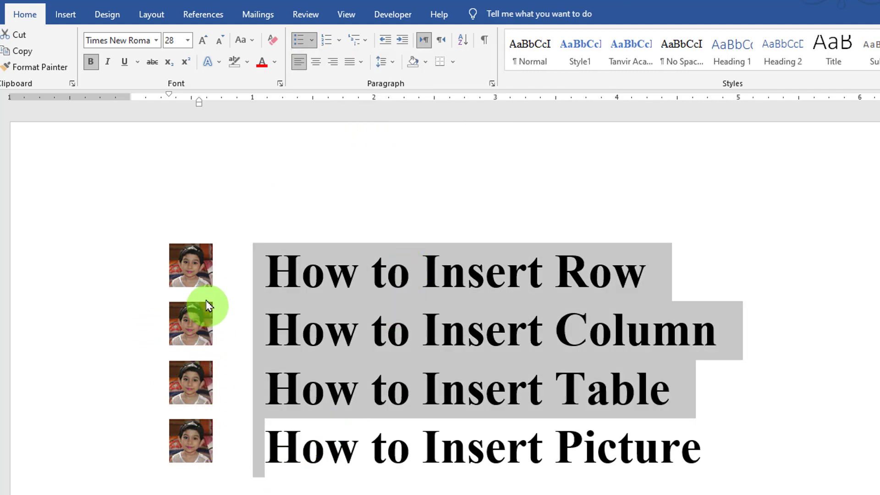
Remove the empty last bullet and start a fresh bulleted item after "How to Insert Picture".
left_click(250, 493)
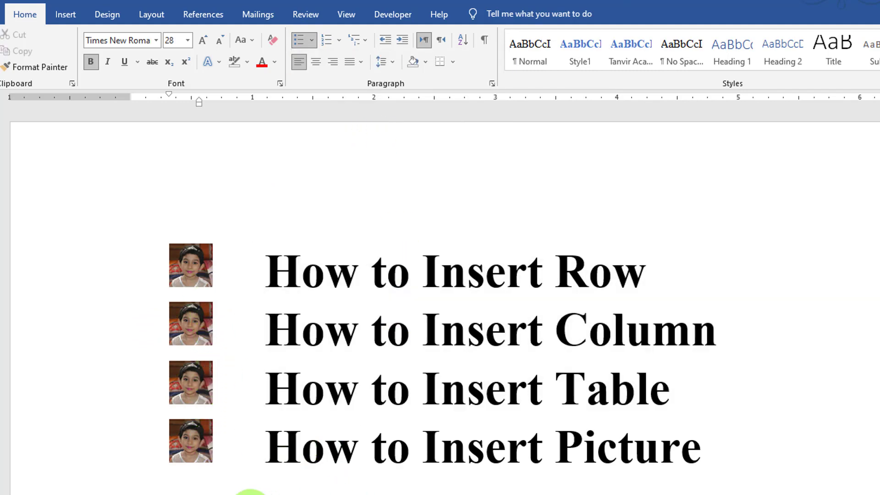
key("BackSpace")
key("BackSpace")
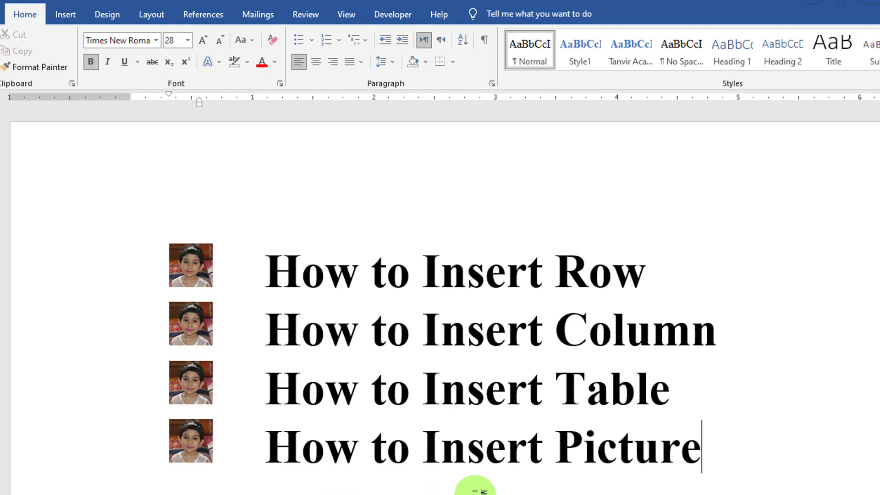
key("Return")
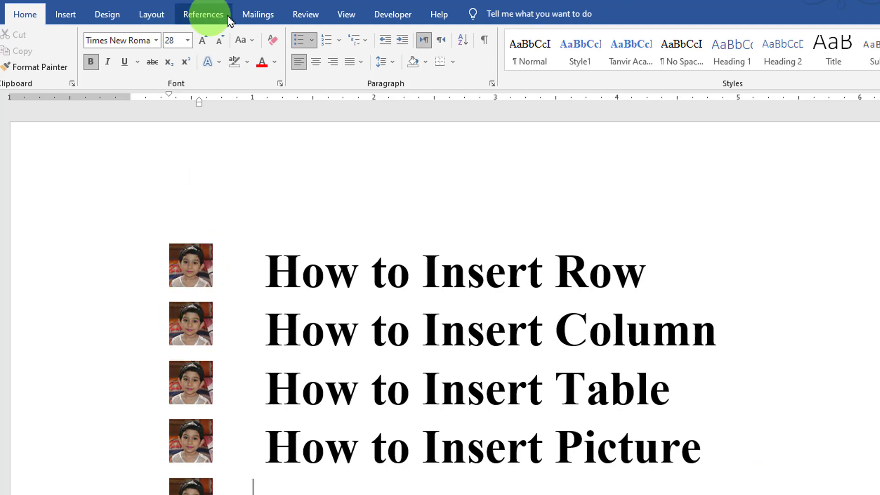
View the available bullet and numbering formats without applying any of them.
left_click(312, 41)
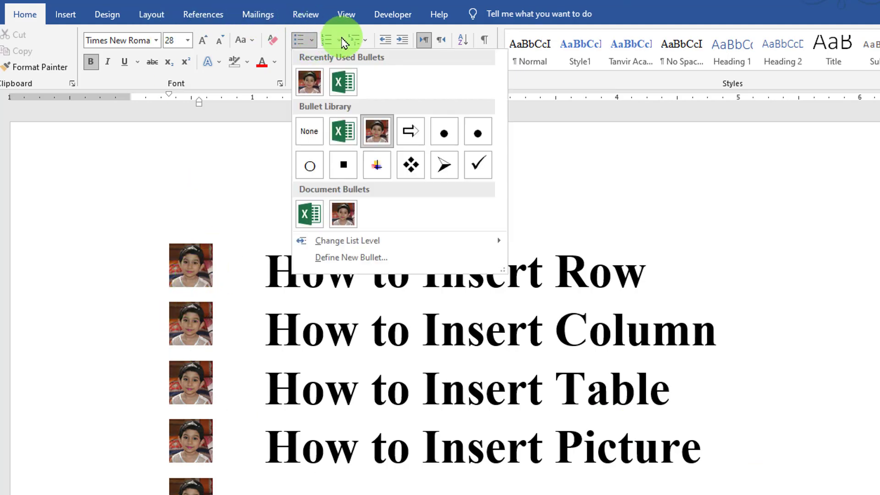
left_click(341, 41)
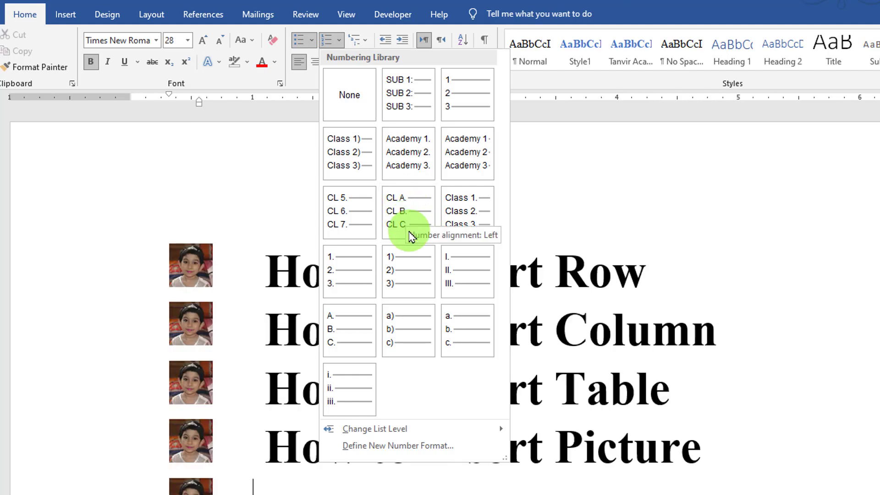
left_click(660, 274)
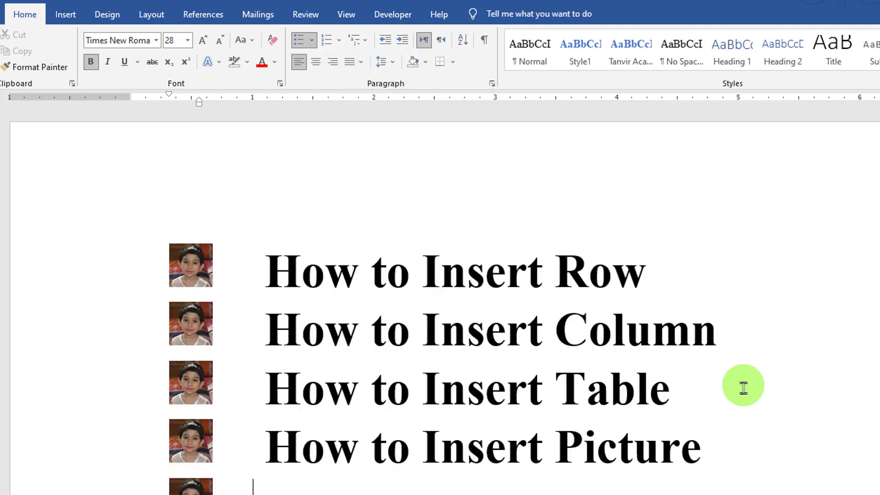
Switch to the browser and read through the "Microsoft Office Basic to Advanced" course page.
left_click(493, 483)
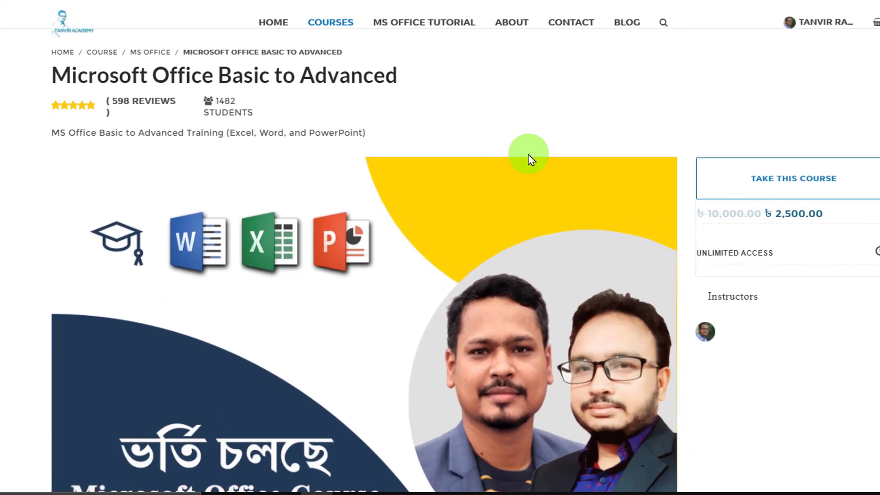
scroll(530, 158, "down", 8)
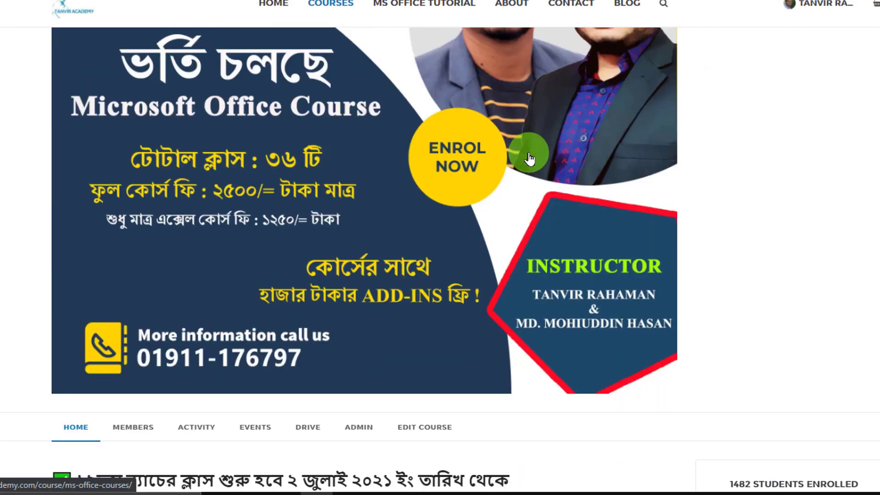
scroll(529, 158, "up", 4)
scroll(530, 158, "down", 8)
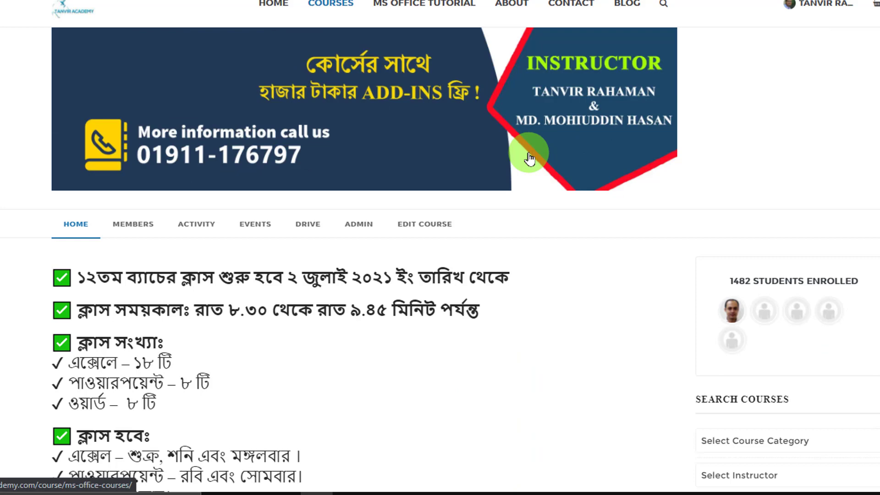
scroll(530, 159, "down", 2)
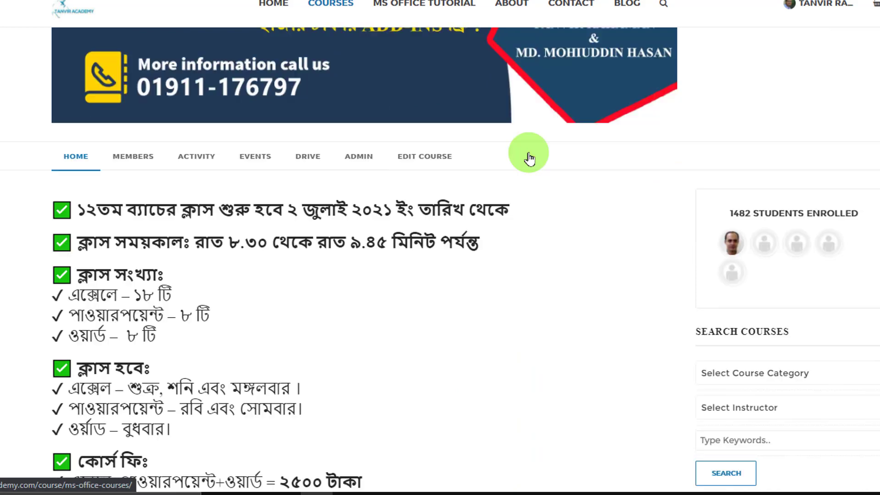
scroll(529, 158, "up", 8)
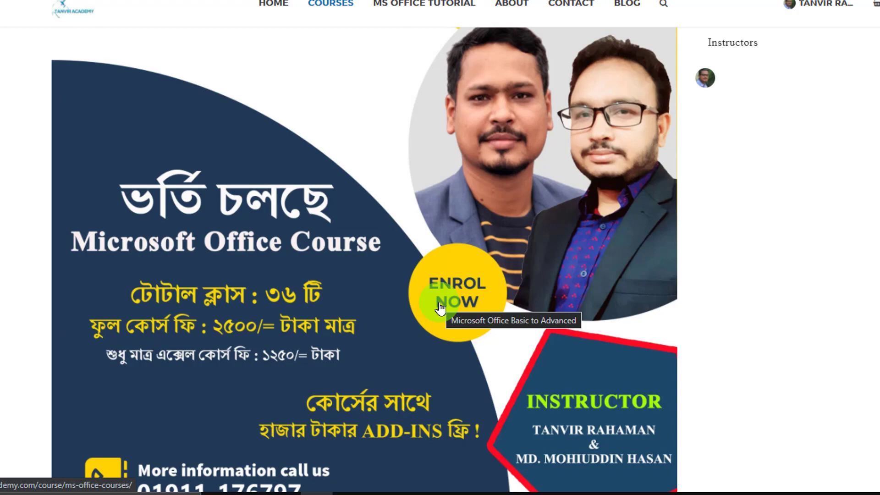
scroll(438, 303, "down", 7)
scroll(457, 252, "up", 12)
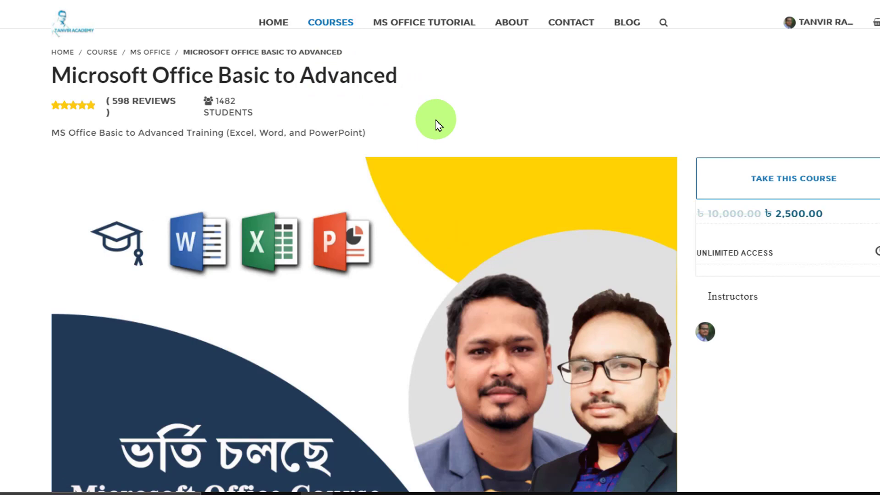
scroll(436, 120, "down", 3)
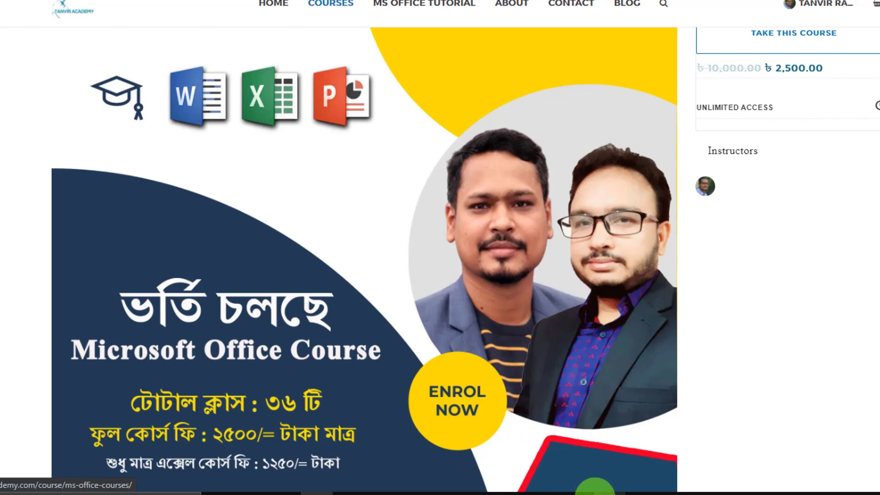
Switch back to the Word document and delete the entire bulleted list.
left_click(609, 494)
left_click_drag(251, 428, 59, 132)
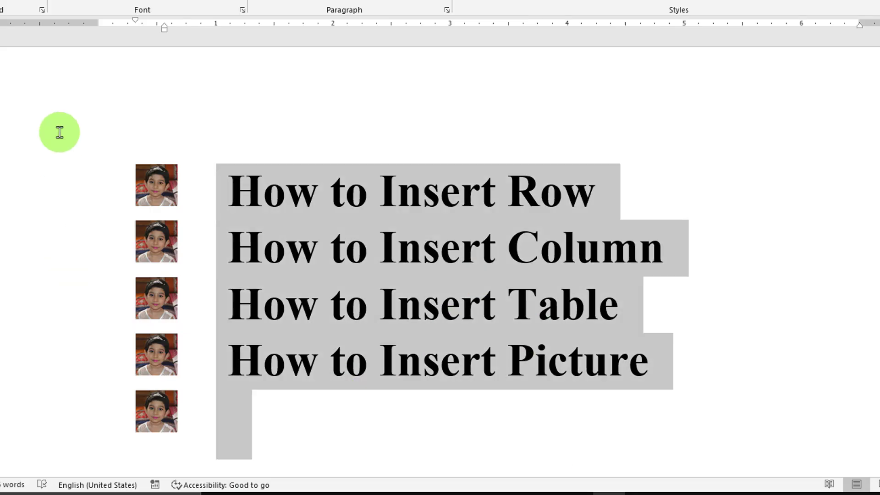
key("Delete")
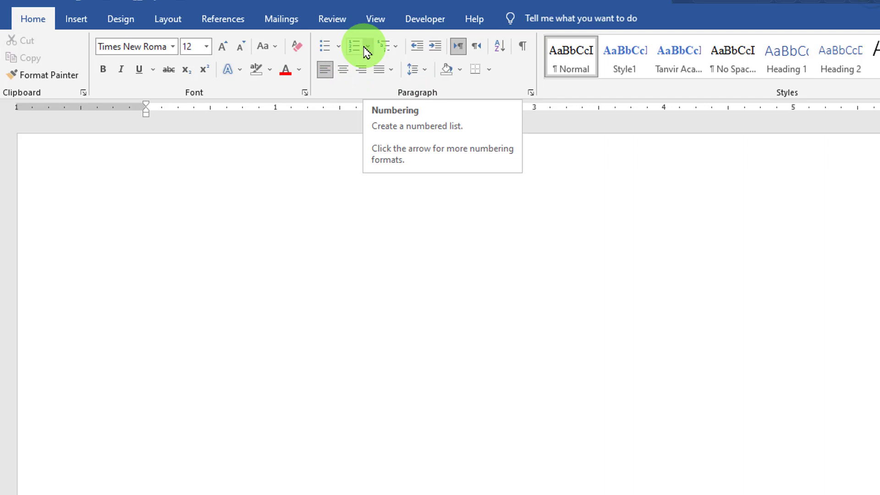
Start defining a new bullet and move its dialog closer to the middle of the page.
left_click(339, 46)
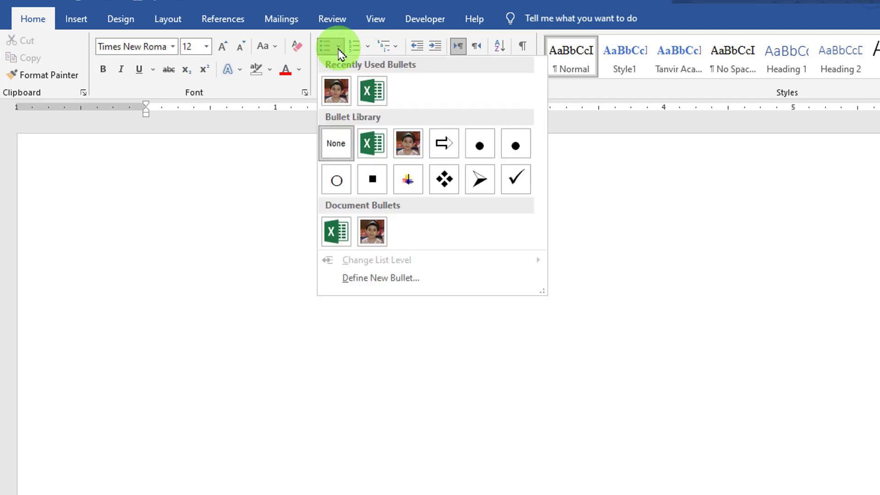
left_click(397, 281)
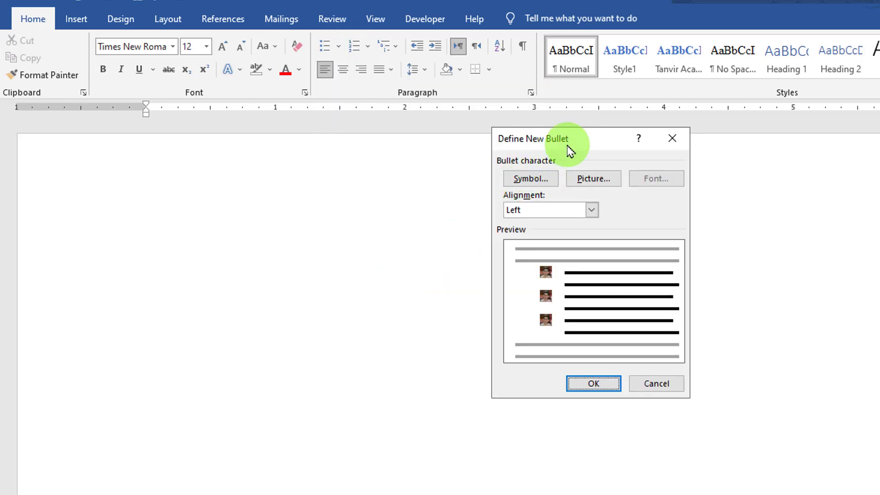
left_click_drag(568, 149, 393, 162)
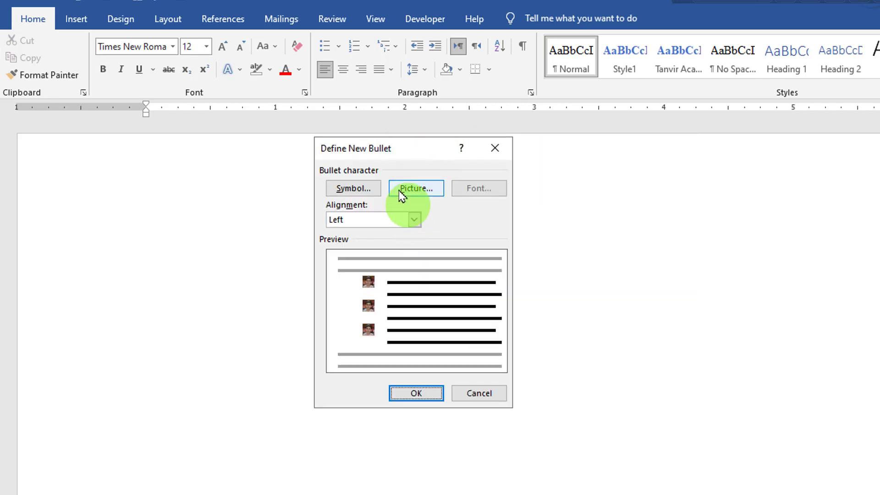
Browse the Symbol font characters offered for the new bullet and close the selection without choosing one.
left_click(362, 196)
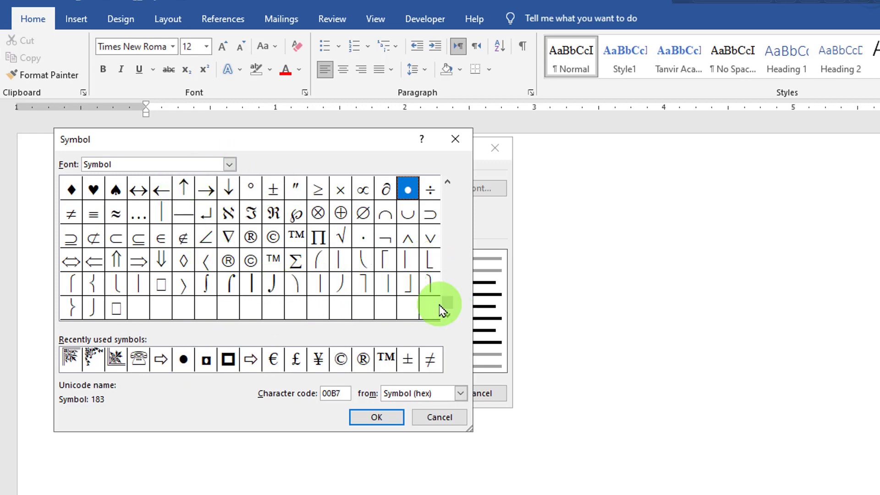
left_click_drag(450, 306, 448, 207)
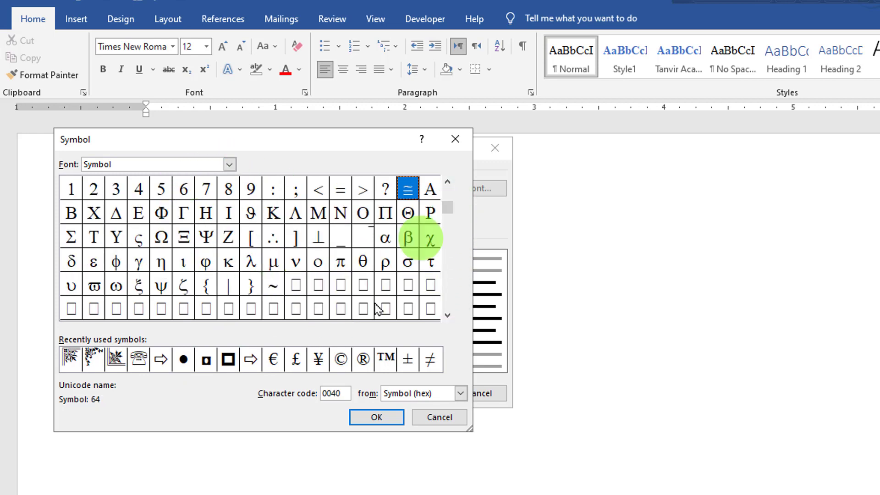
left_click(455, 139)
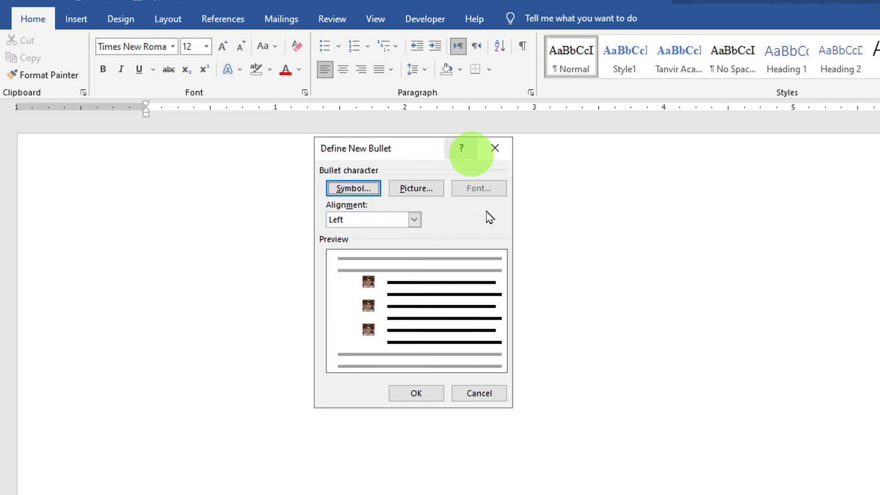
Use the PowerPoint logo picture "1200px-Microsoft_Office_PowerPoint_(2018–present).svg.png" from the Icon folder as the new bullet.
left_click(433, 197)
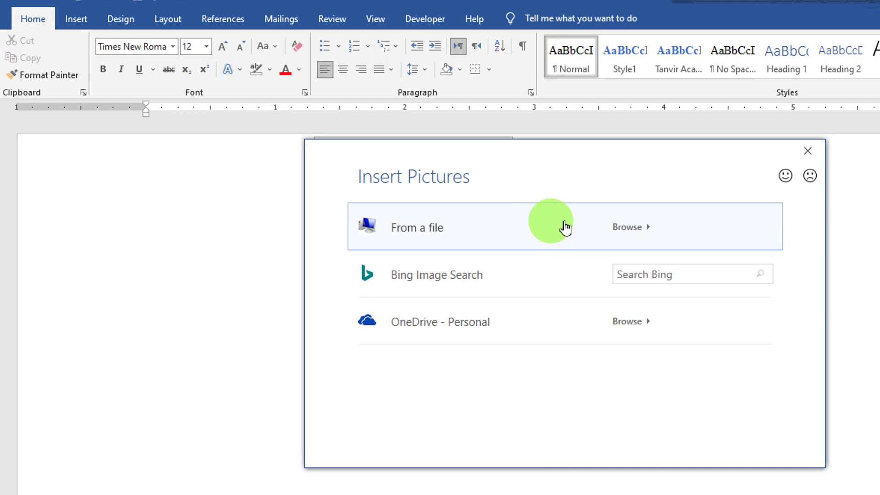
left_click(635, 230)
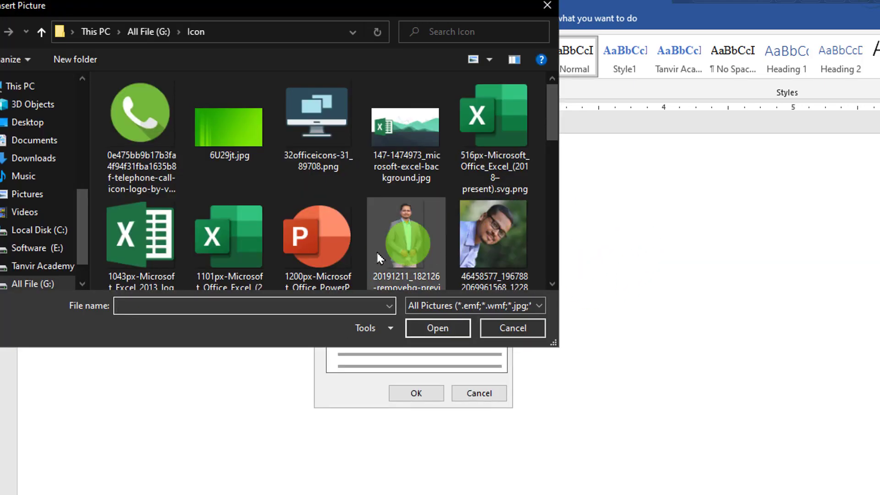
scroll(335, 250, "down", 1)
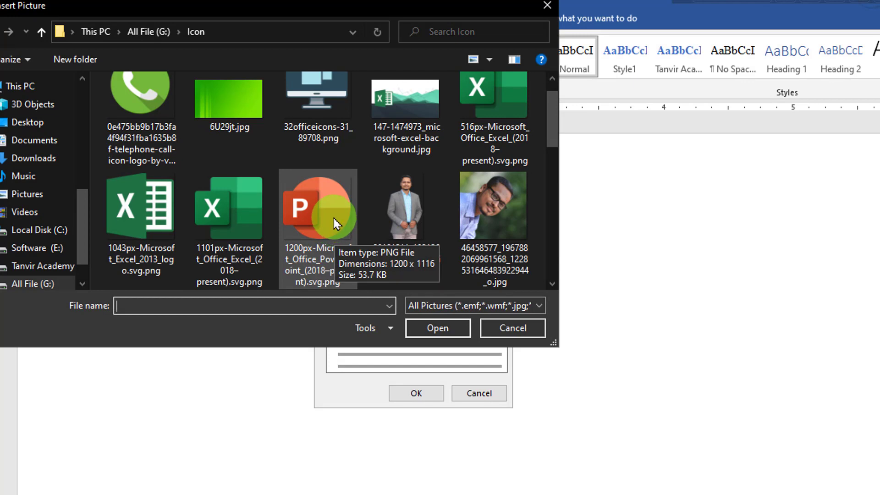
left_click(334, 224)
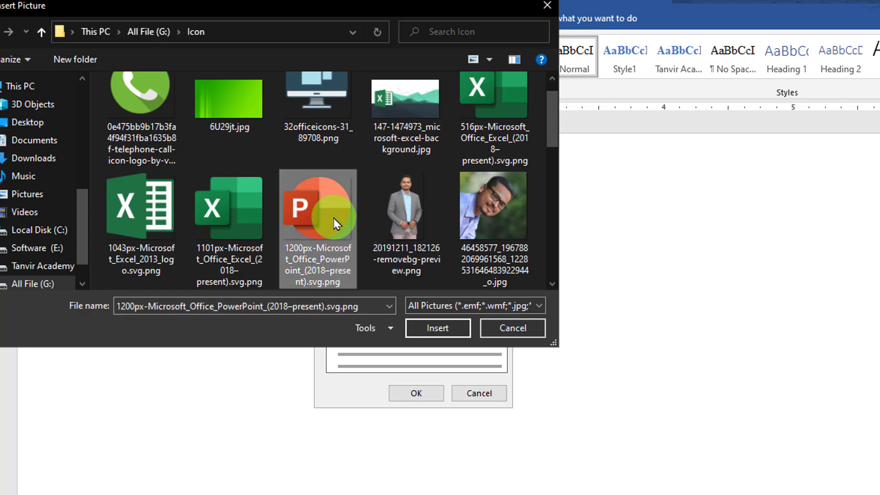
double_click(335, 223)
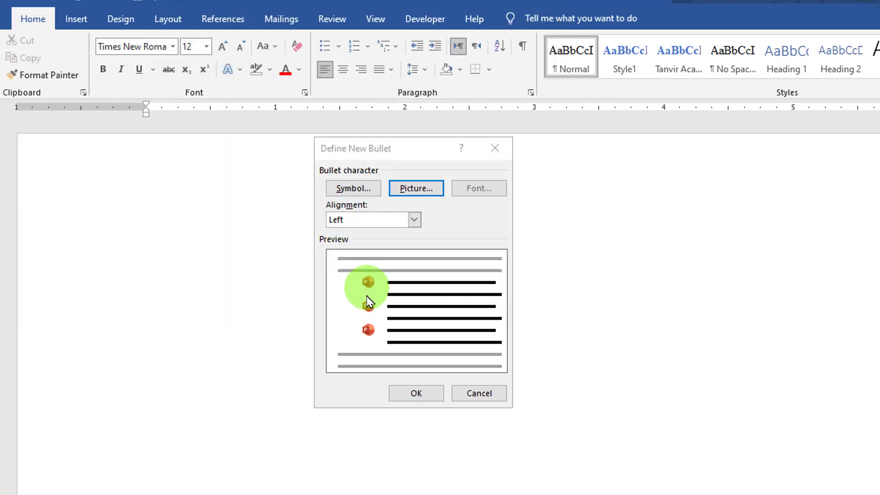
Set the new bullet's alignment to Left and apply the bullet definition to the document.
left_click(413, 222)
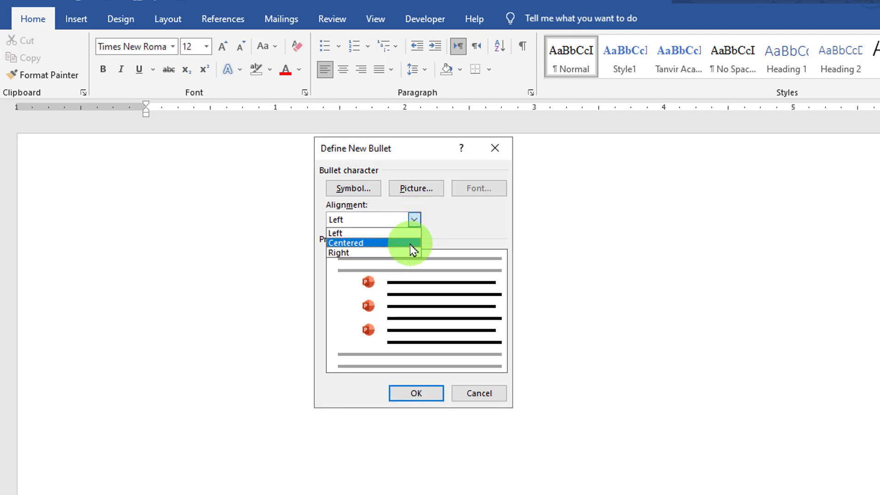
left_click(410, 233)
left_click(408, 394)
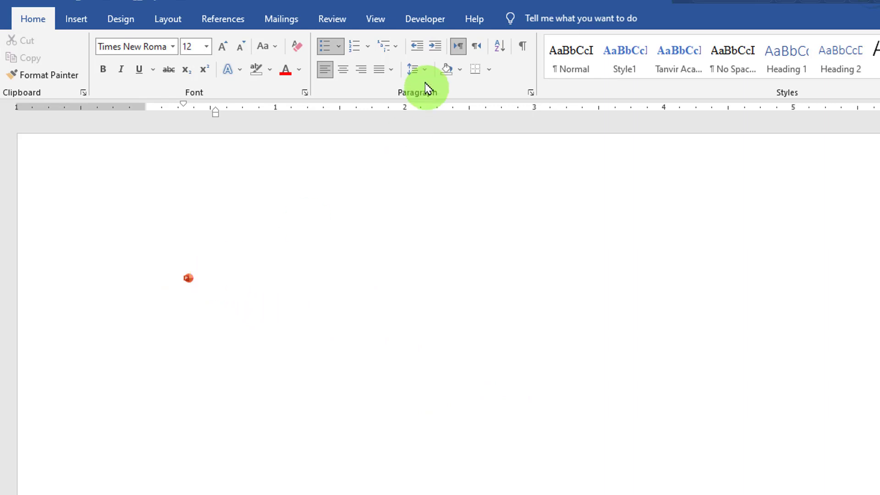
Remove the bullet and its indent from the empty line, and cancel the request to save and close the document.
key("BackSpace")
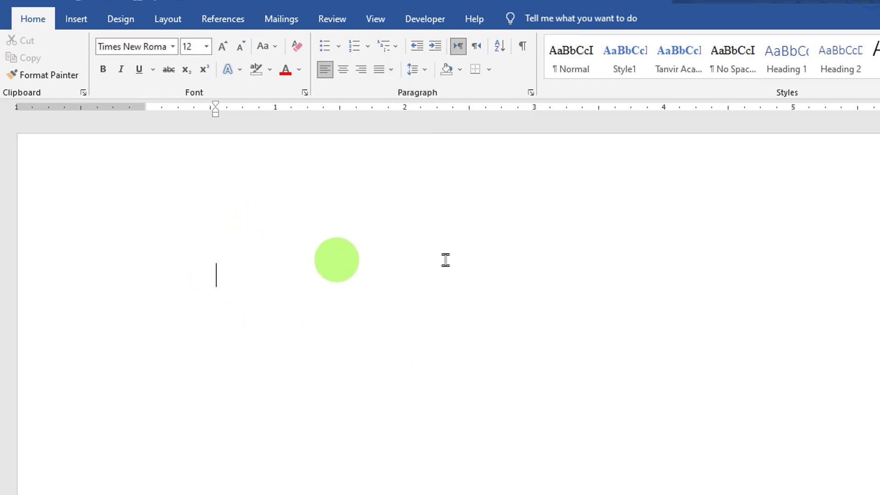
key("BackSpace")
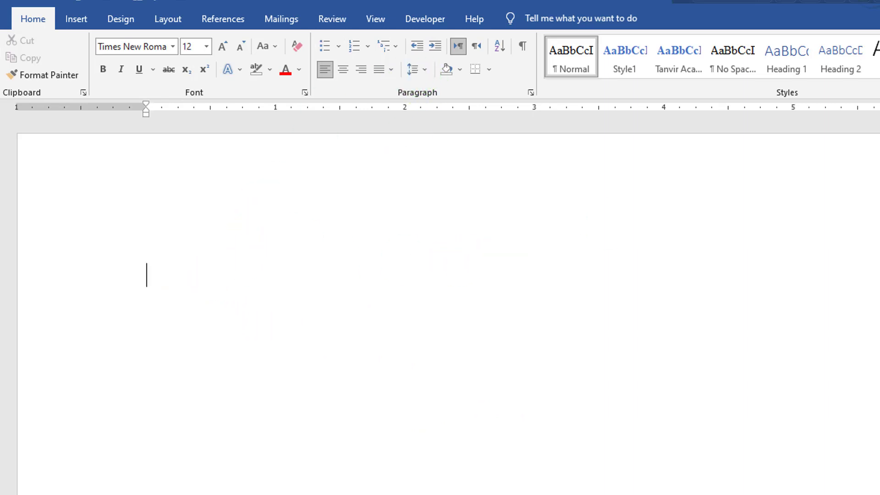
left_click(879, 1)
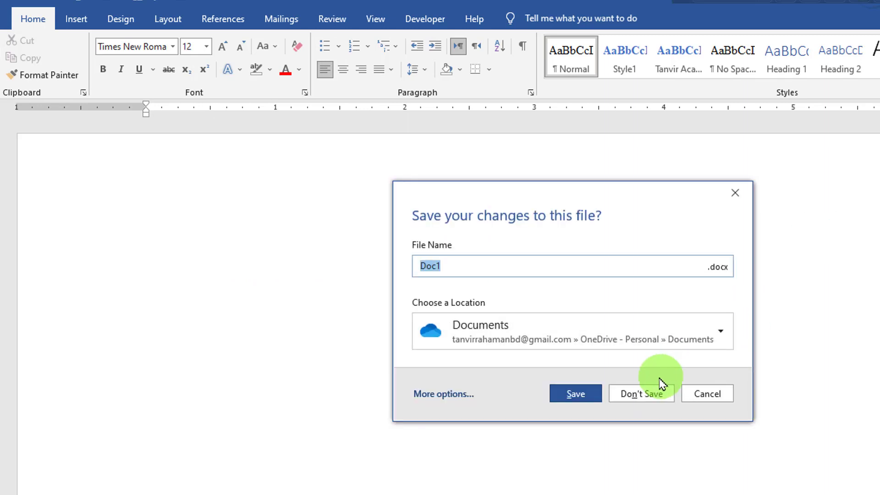
left_click(707, 395)
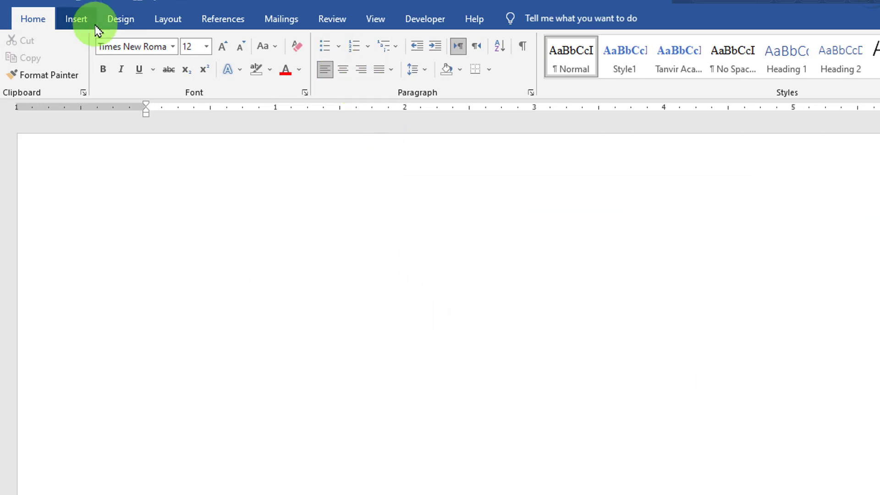
Apply the PowerPoint logo bullet from the bullet library and enter "How to" as the first item.
left_click(338, 50)
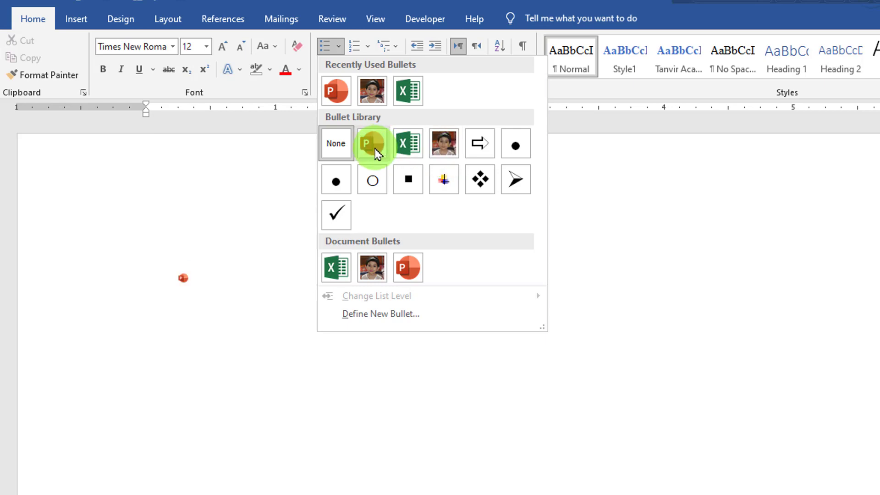
left_click(373, 147)
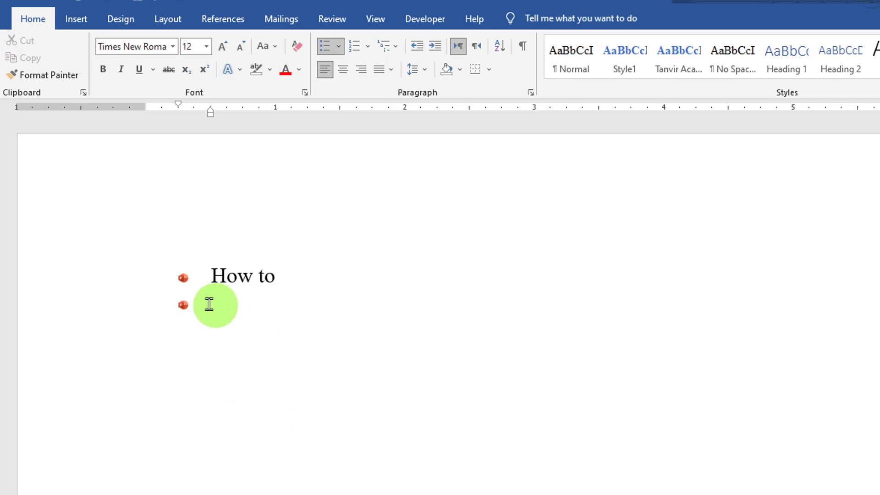
Enlarge the "How to" bulleted item to font size 36.
left_click_drag(209, 305, 173, 284)
left_click(224, 46)
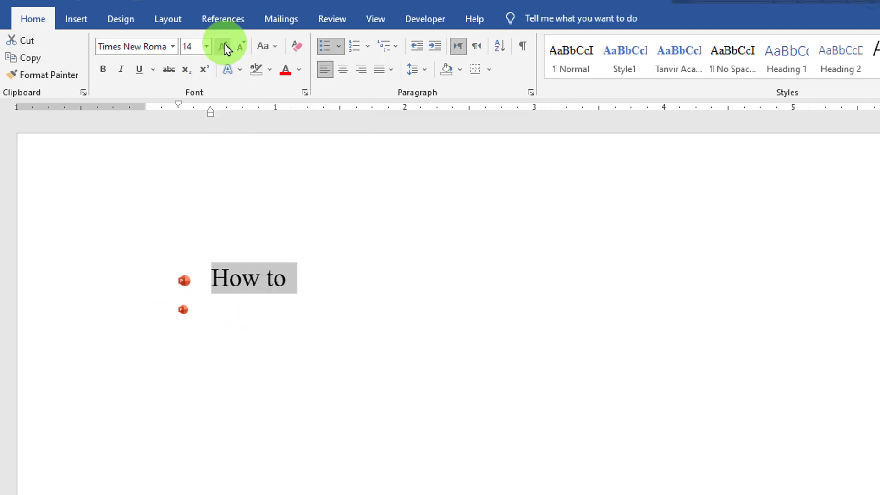
left_click(225, 47)
left_click(226, 49)
left_click(223, 47)
left_click(224, 47)
left_click(224, 47)
Remove the small empty bullet below the "How to" item.
left_click(244, 374)
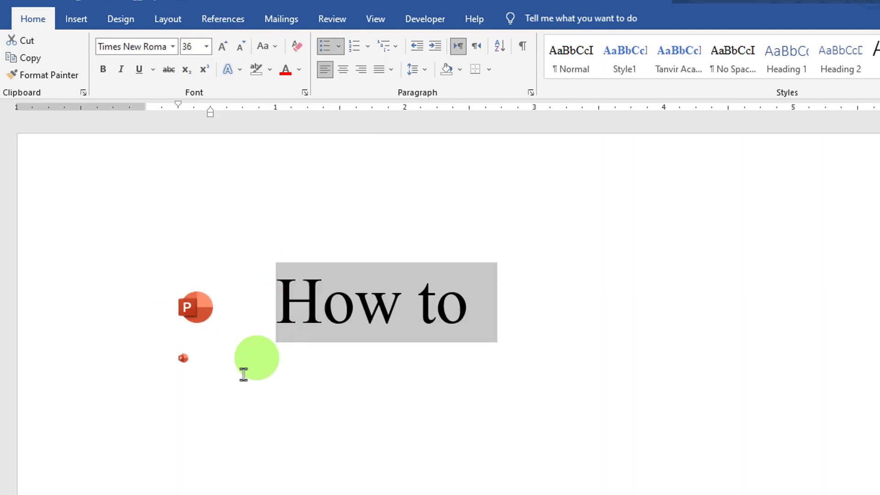
key("BackSpace")
key("BackSpace")
key("BackSpace")
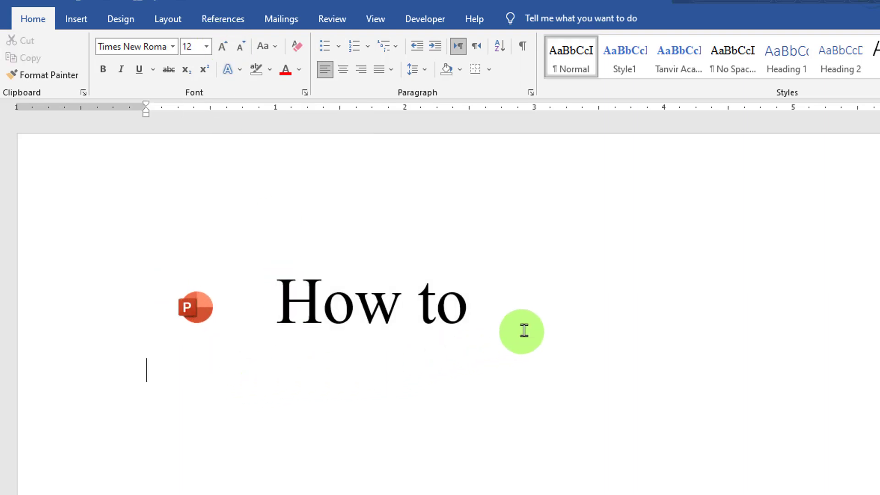
Add two more bulleted items below "How to": a person's first name and "Powerpoint".
key("Return")
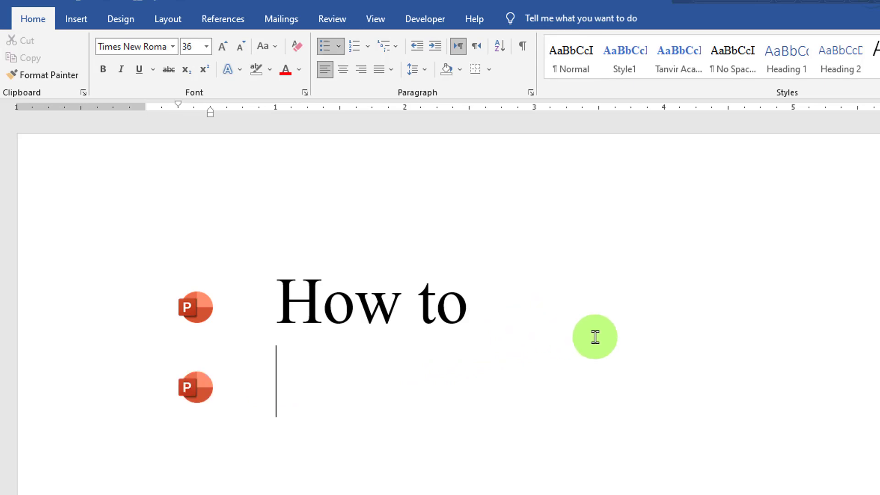
type("Tanvir")
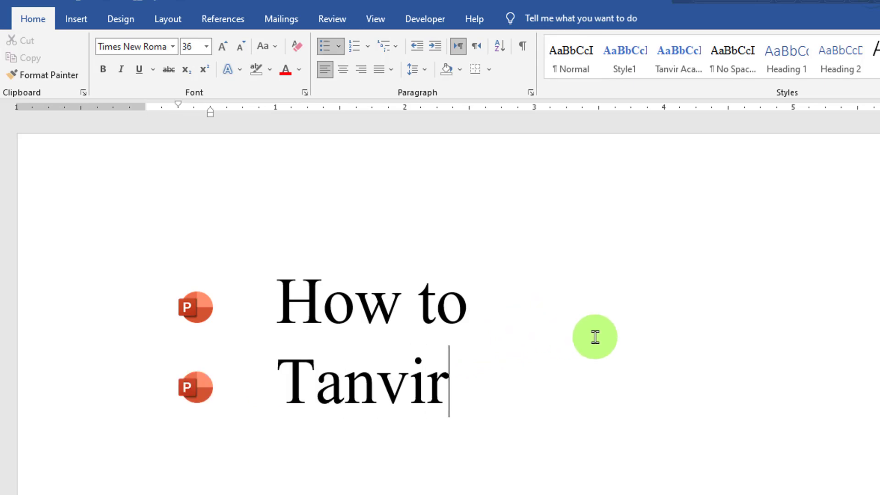
key("Return")
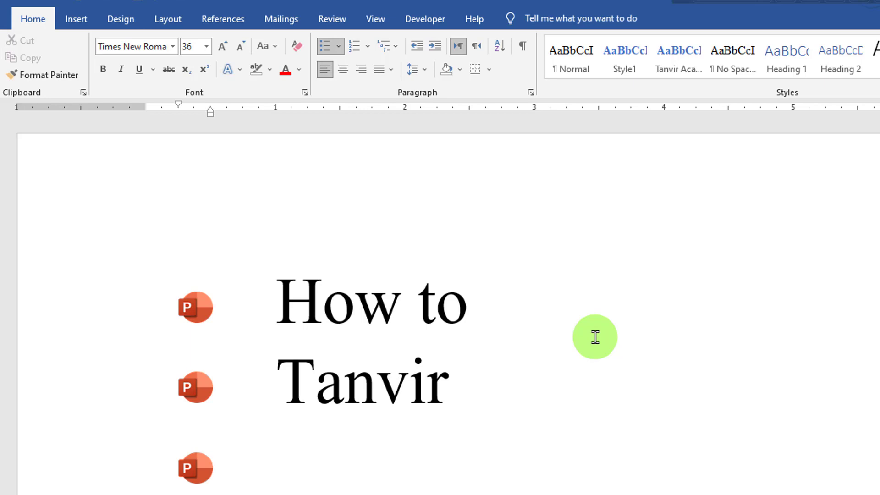
type("Powerp")
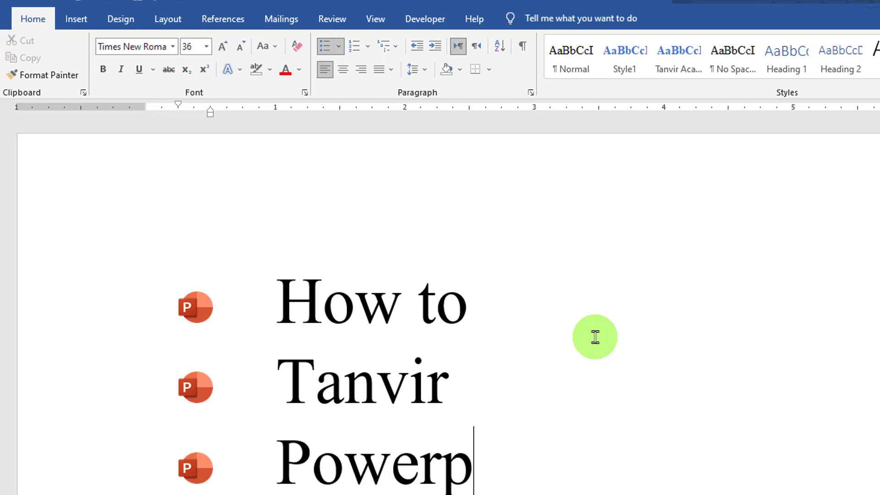
type("oint")
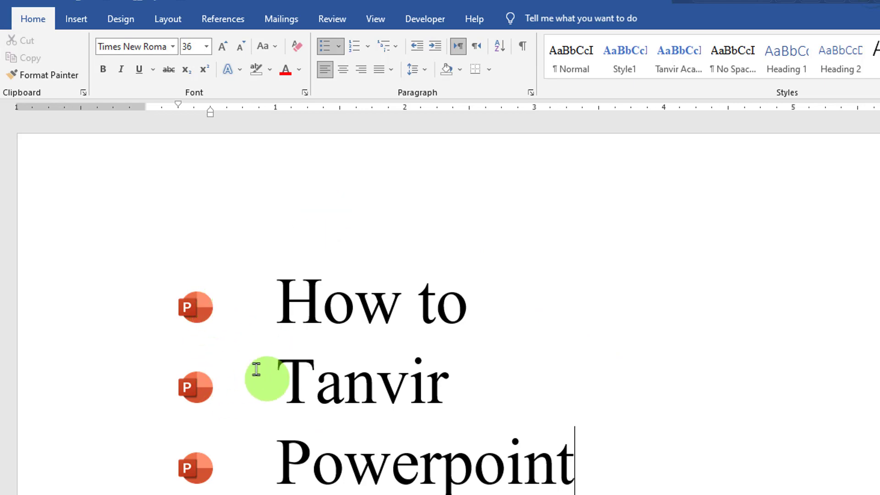
Delete all three items of the list with PowerPoint logo bullets.
left_click_drag(591, 466, 221, 320)
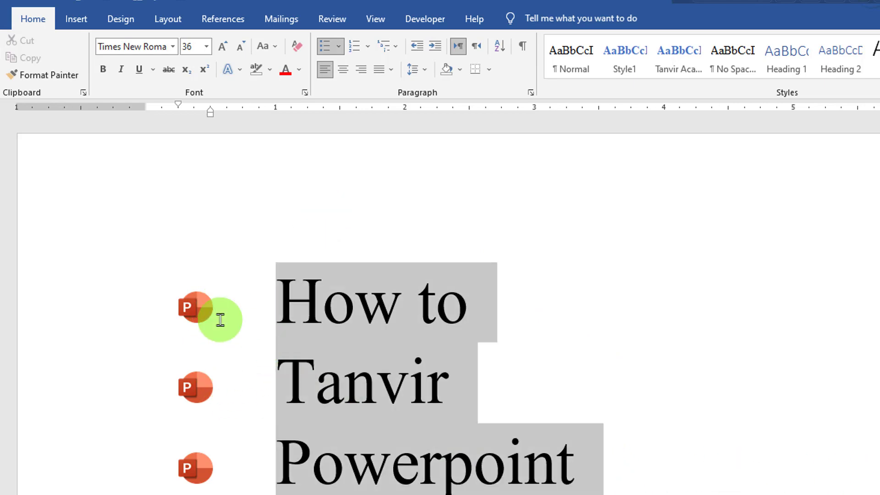
key("Delete")
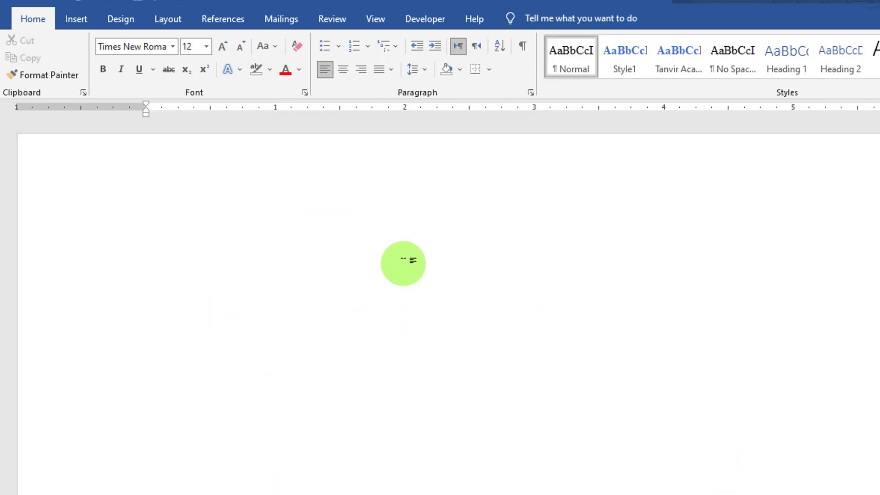
Start defining a new number format for numbered lists and set its number style to A, B, C, ...
left_click(369, 49)
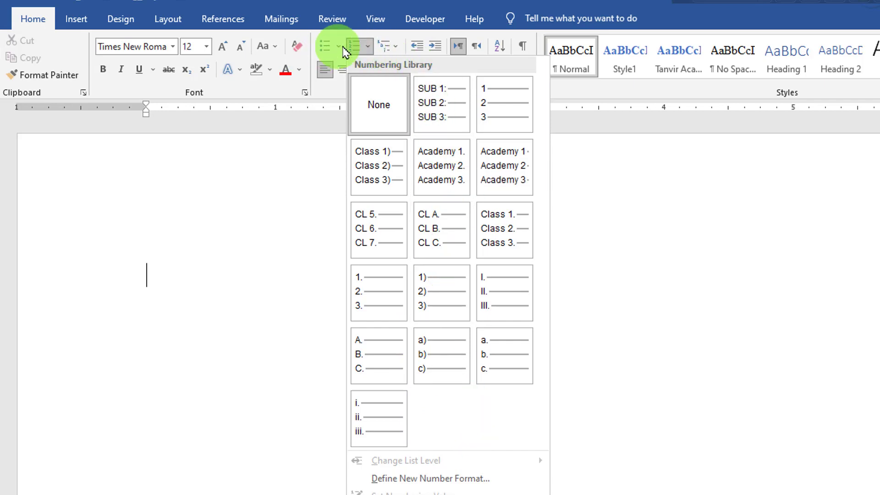
left_click(368, 46)
left_click(368, 46)
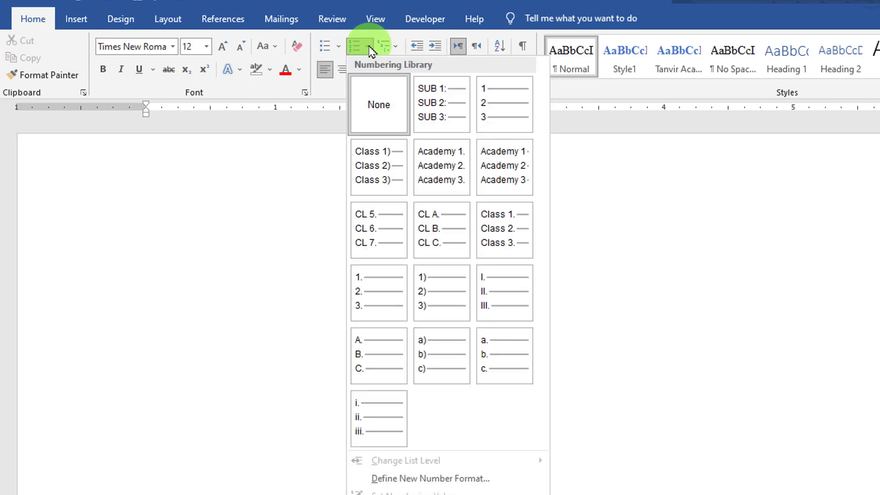
left_click(452, 480)
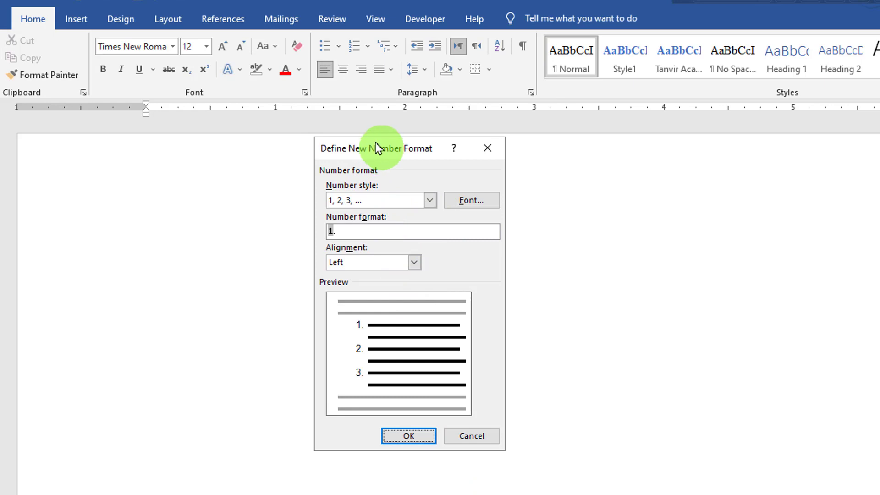
left_click_drag(376, 148, 324, 128)
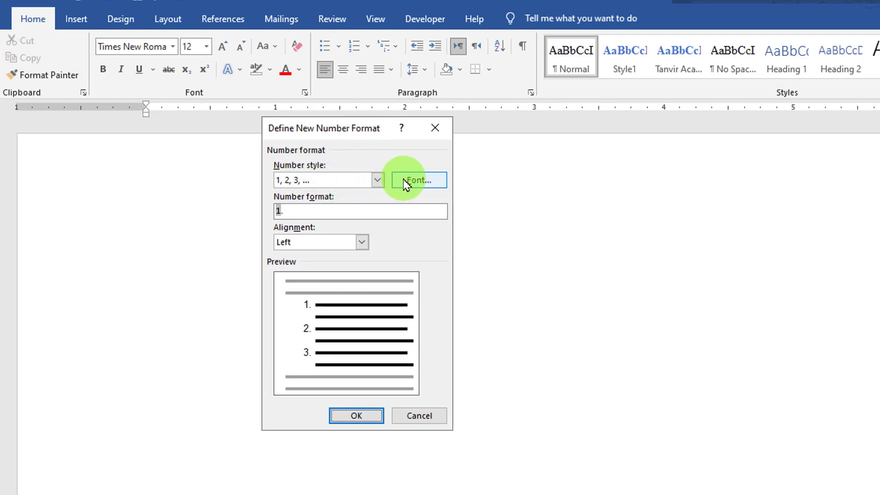
left_click(378, 180)
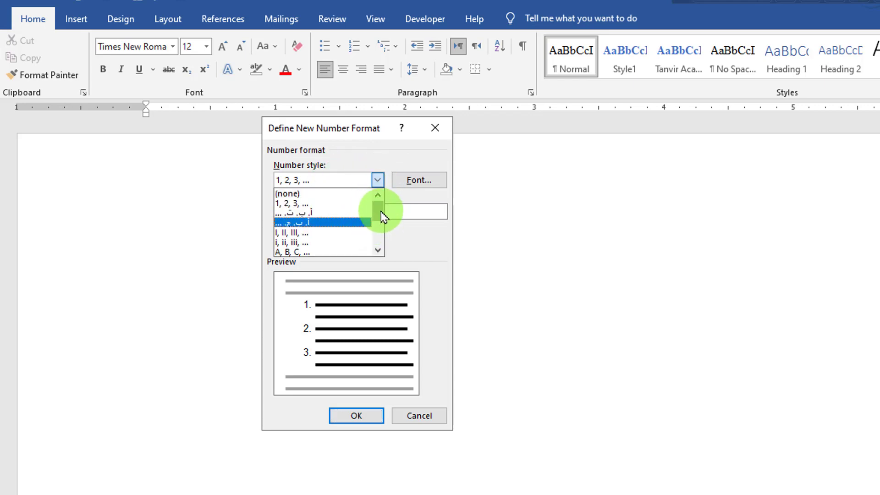
mouse_move(380, 210)
left_mouse_down()
mouse_move(377, 246)
mouse_move(379, 212)
left_mouse_up()
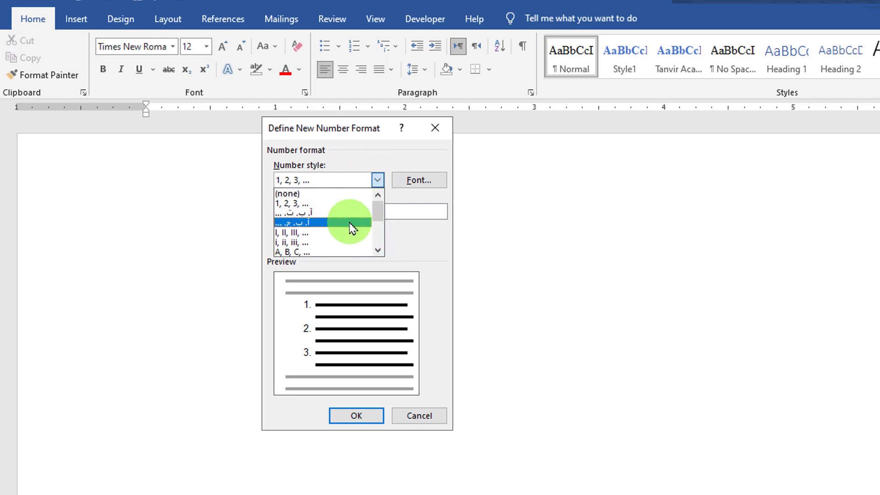
left_click(339, 252)
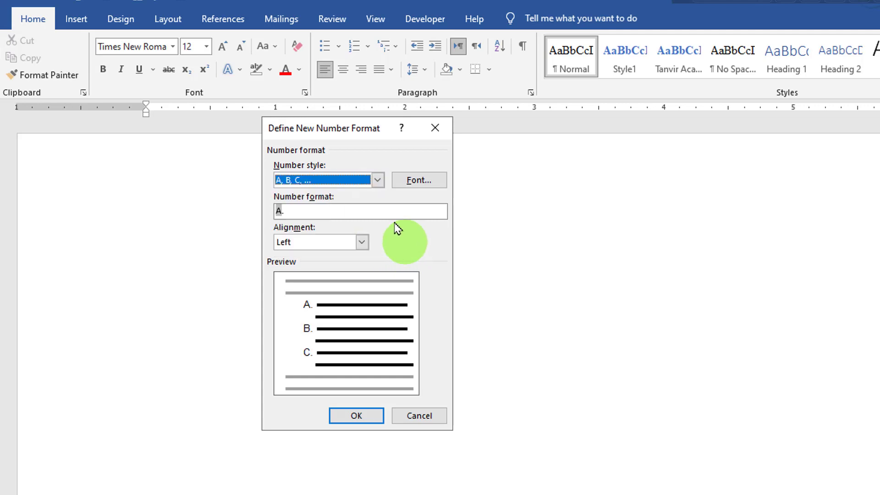
Add the prefix "MS Word" before the letter in the number format.
left_click(315, 211)
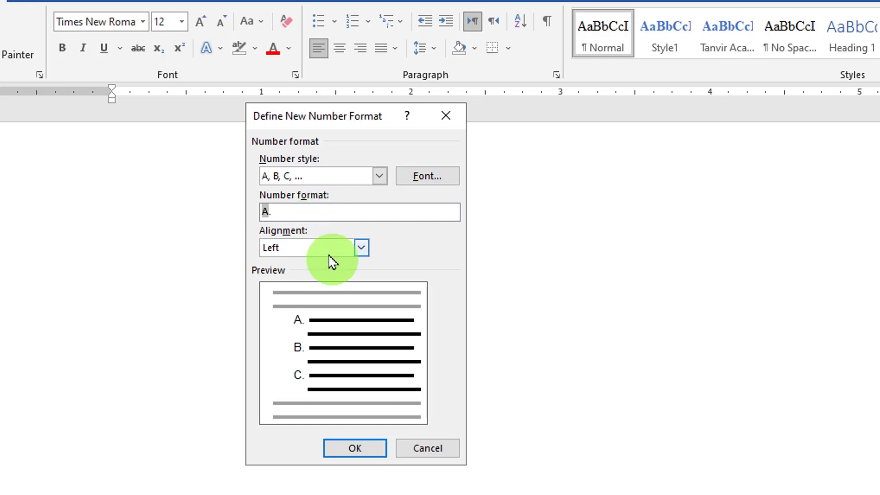
left_click(262, 211)
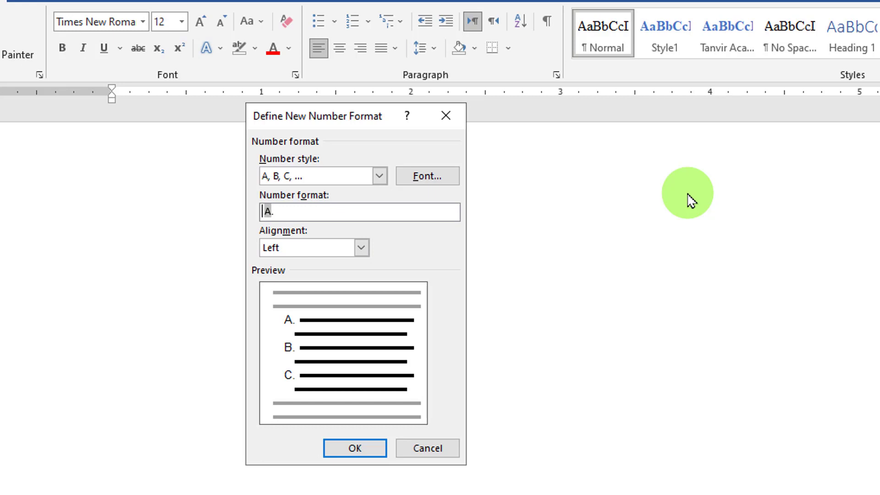
type("MS Wo")
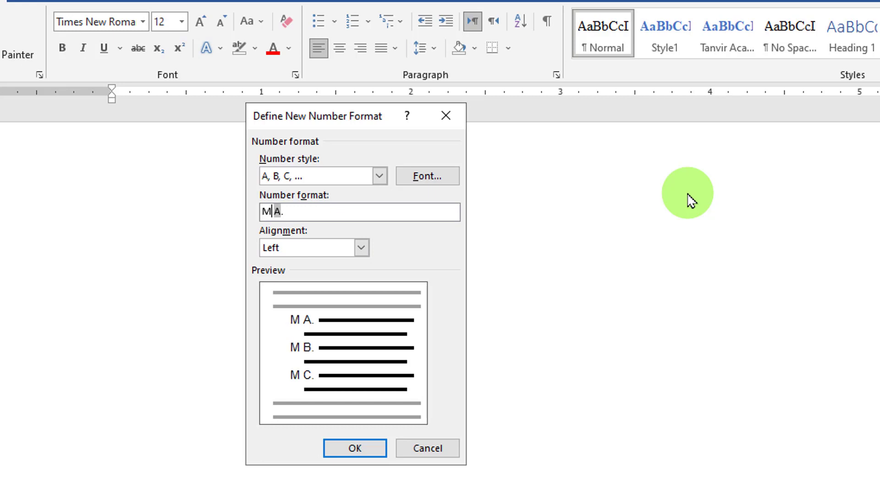
type("rd")
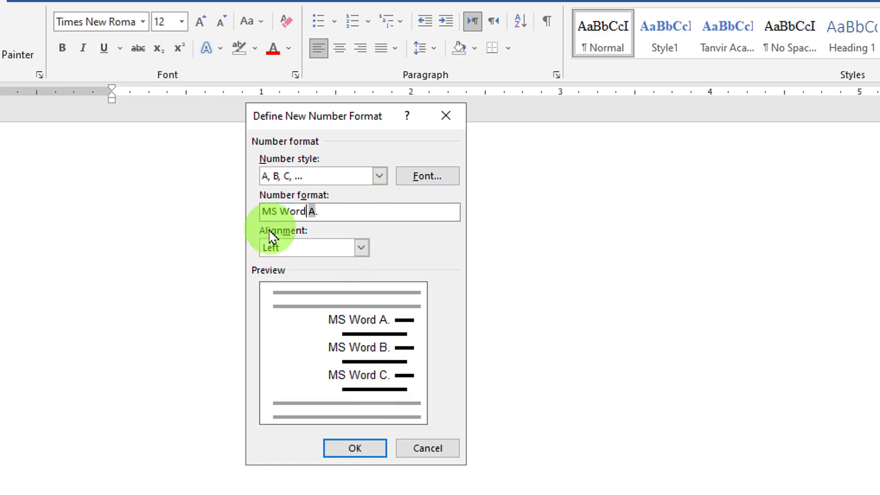
Set the number style of the new "MS Word" number format to 1, 2, 3, ... and apply the format.
left_click(379, 176)
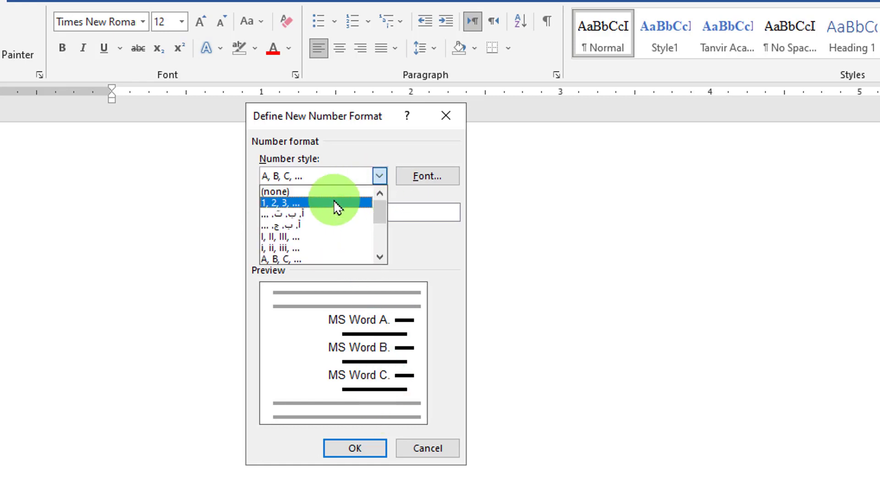
left_click(337, 203)
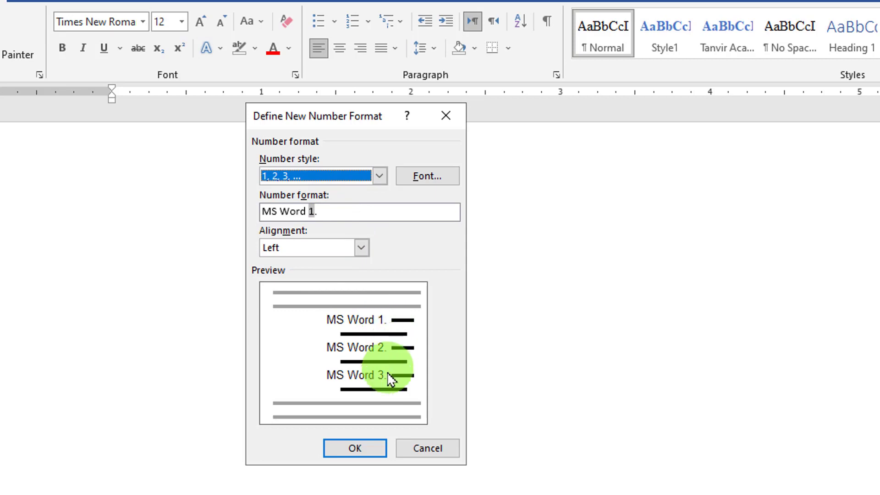
left_click(363, 445)
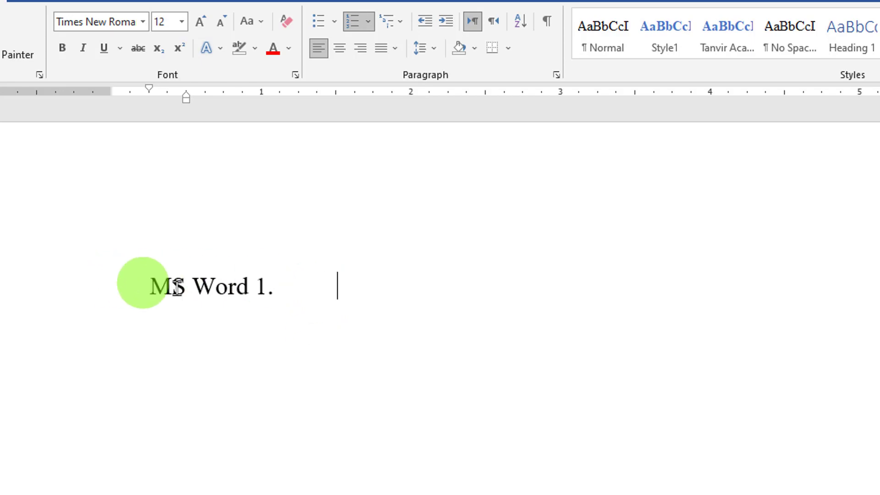
Remove the numbering from the line and reapply the "MS Word 1." format from the numbering library.
key("BackSpace")
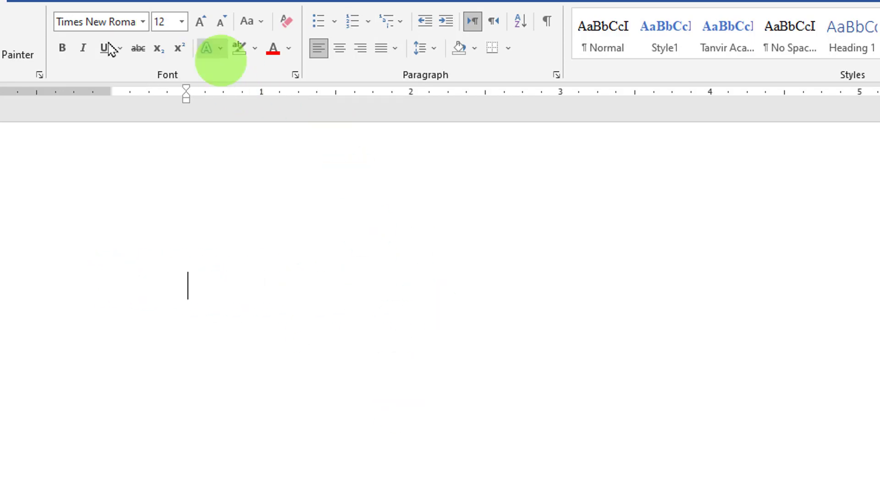
left_click(370, 27)
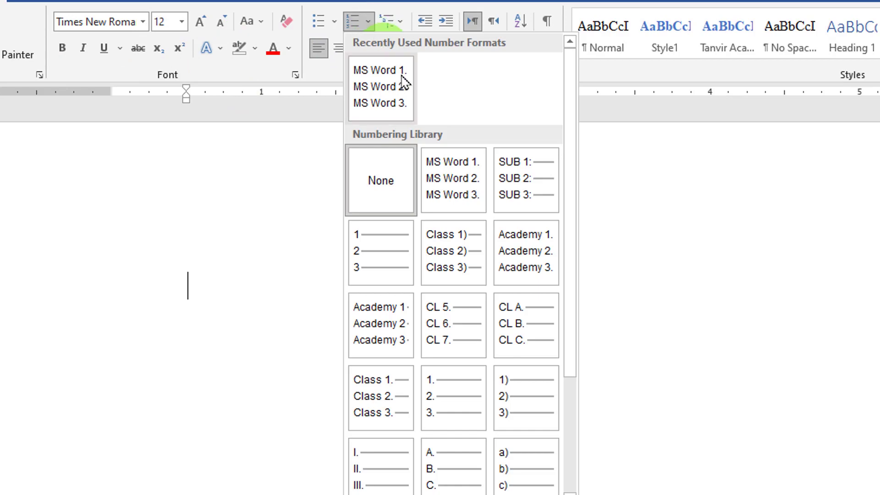
left_click(454, 177)
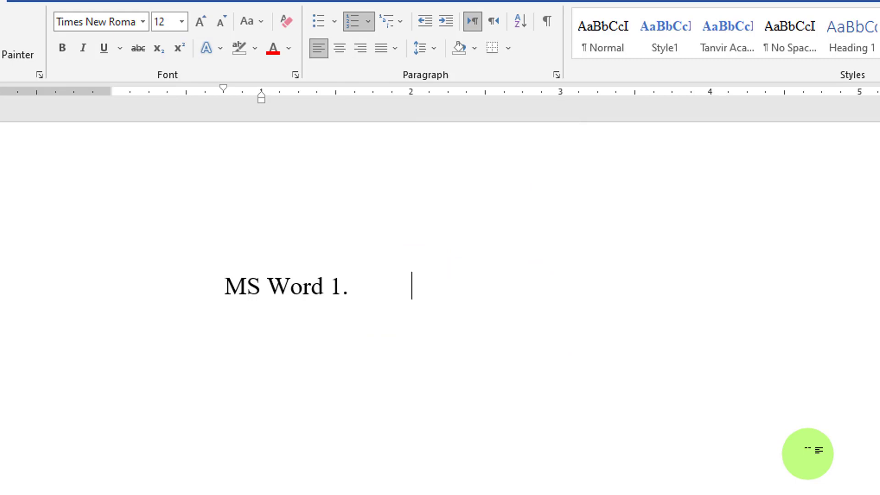
Fill in the first two numbered items with "Pictur" and a person's first name, and start a third item.
key("Return")
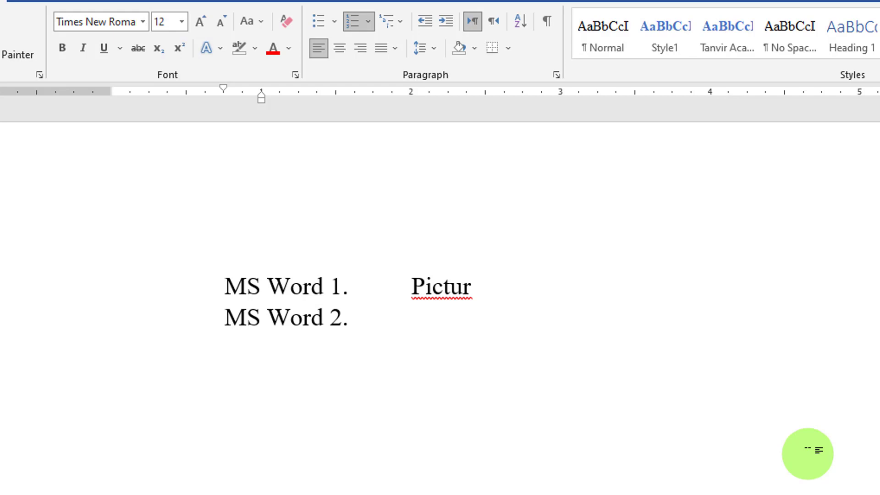
type("Tanvir")
key("Return")
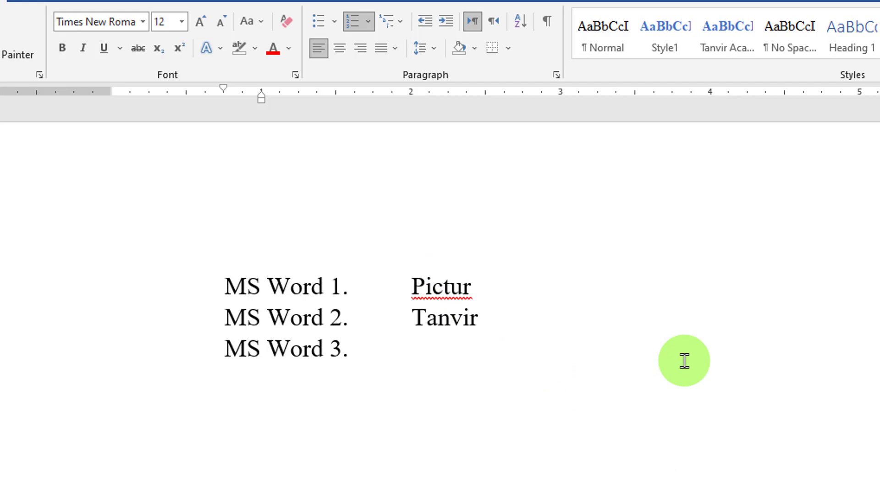
key("Tab")
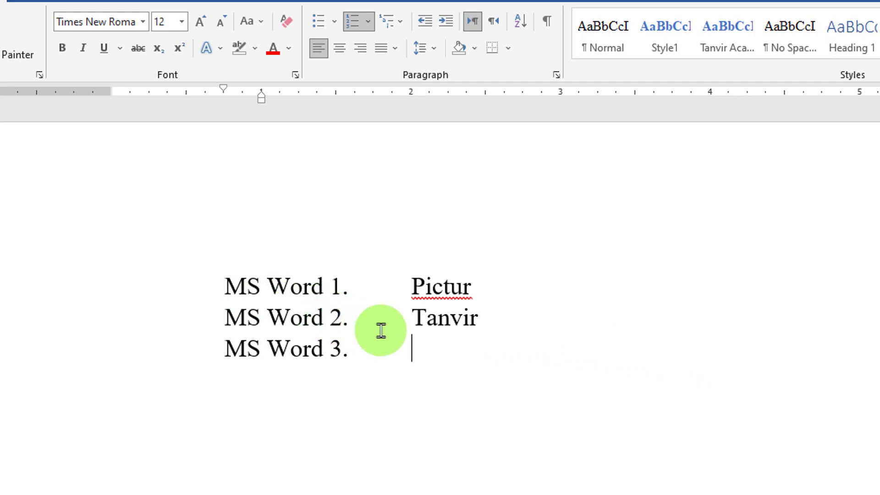